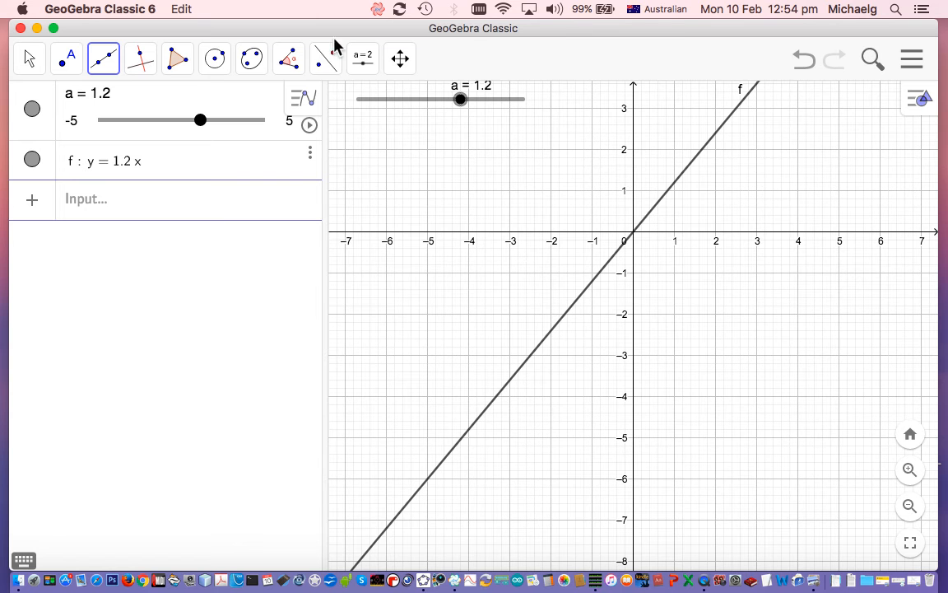
- Add a number slider b below slider a, ranging from -5 to 5 with an increment of .1
left_click(362, 60)
left_click(364, 66)
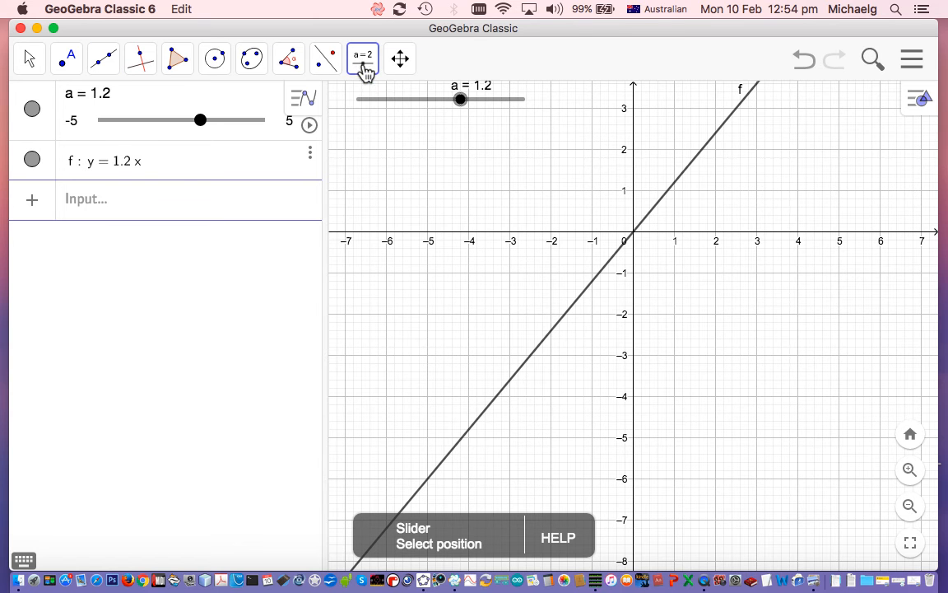
left_click(363, 66)
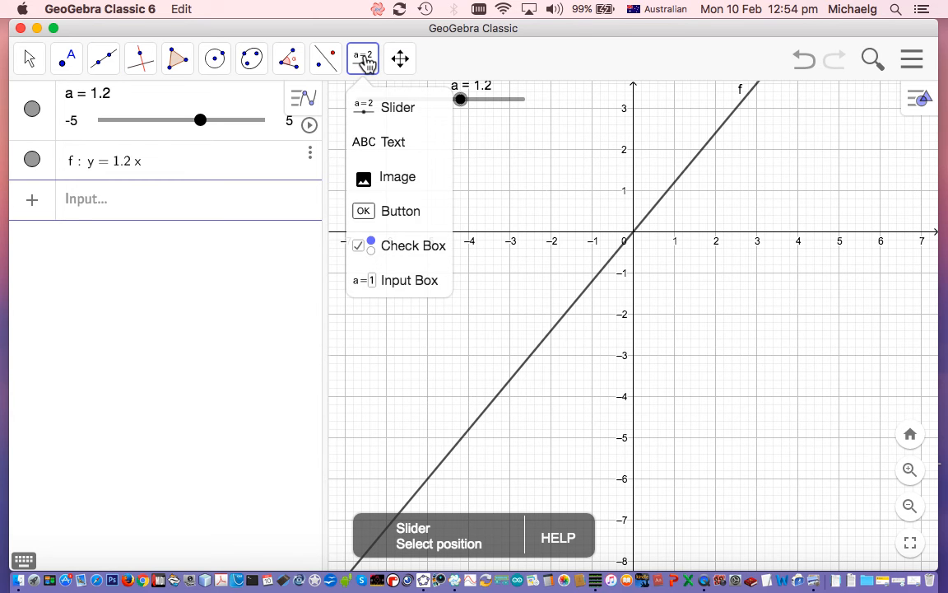
left_click(369, 108)
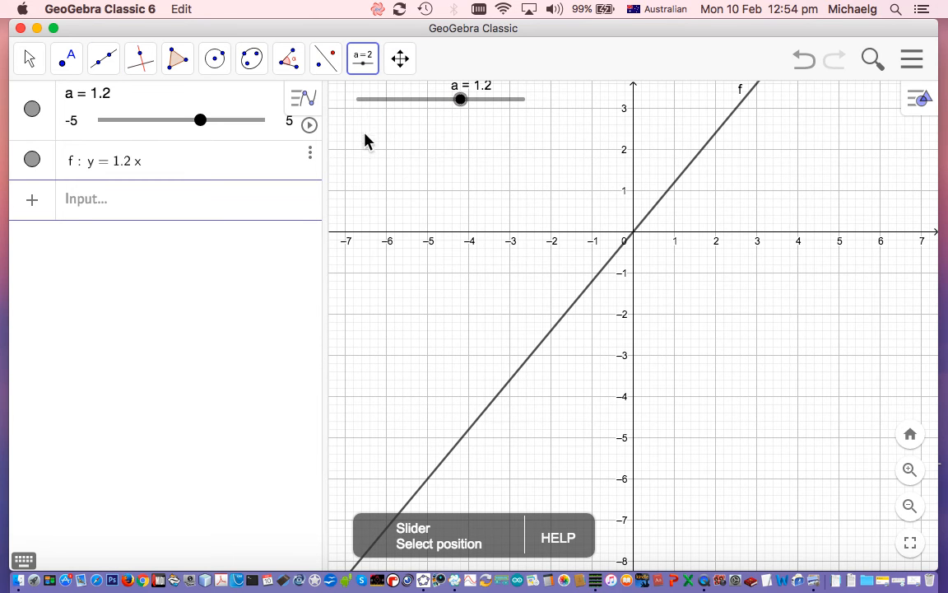
left_click(359, 136)
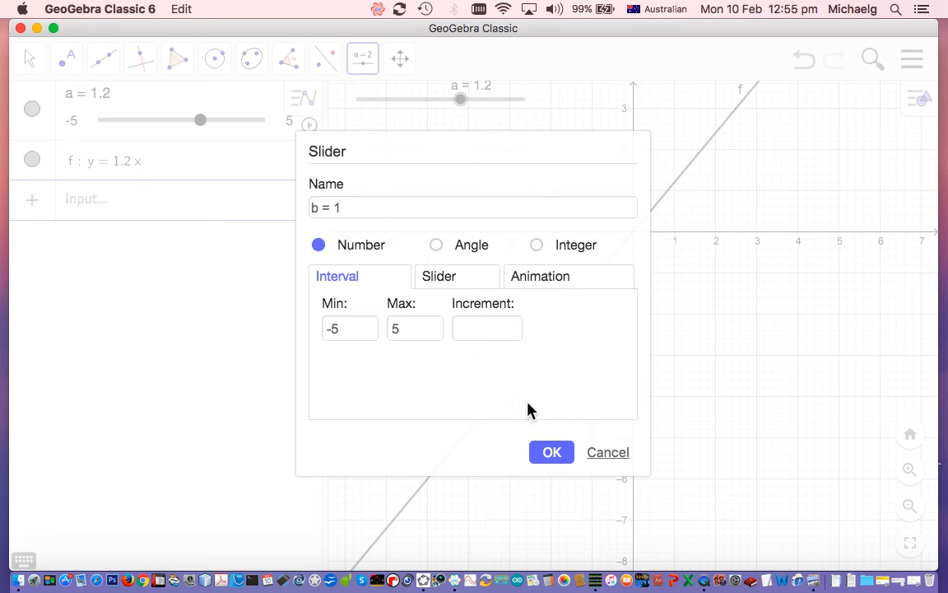
left_click(479, 331)
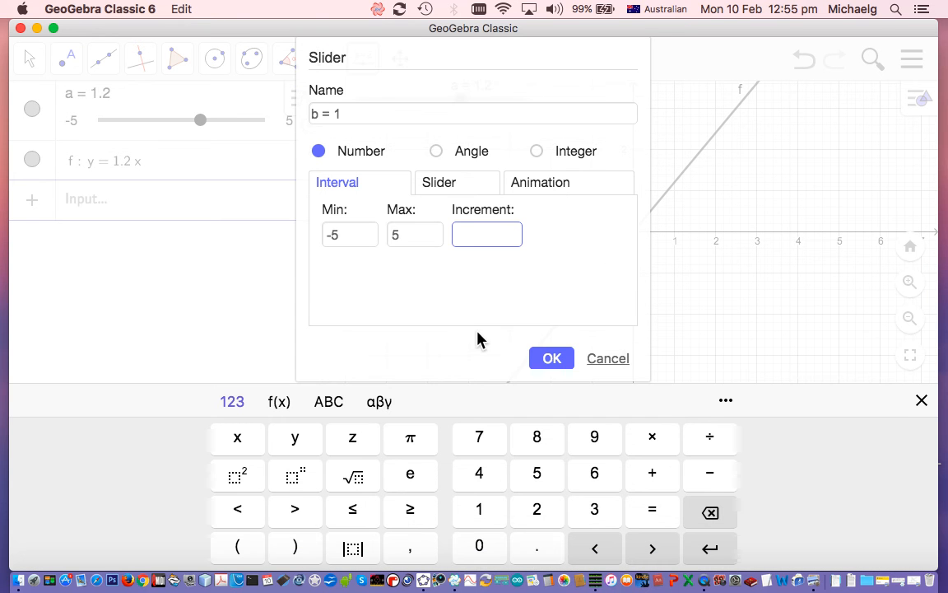
type(".1")
left_click(550, 359)
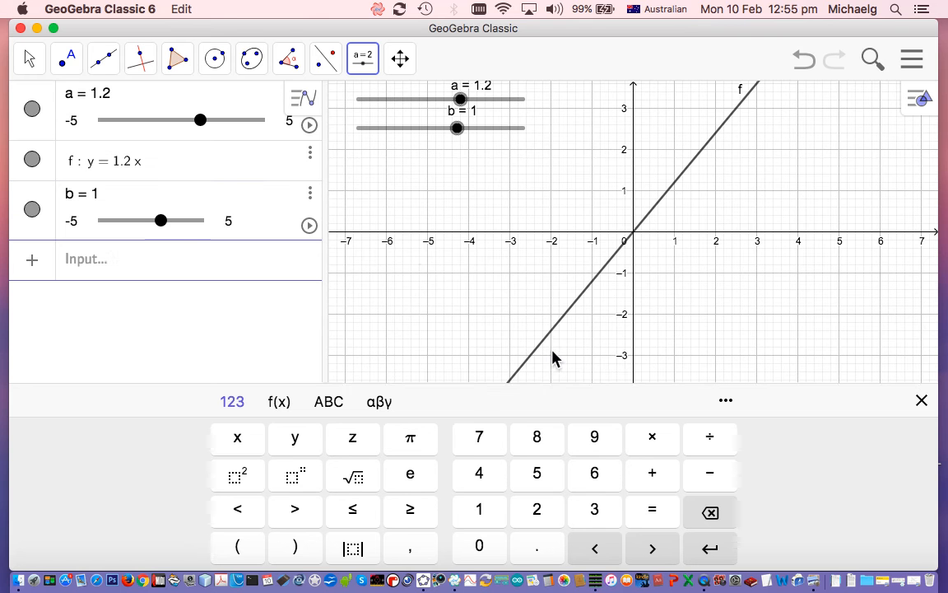
- Change the equation of line f to y = a·x + b
left_click(153, 167)
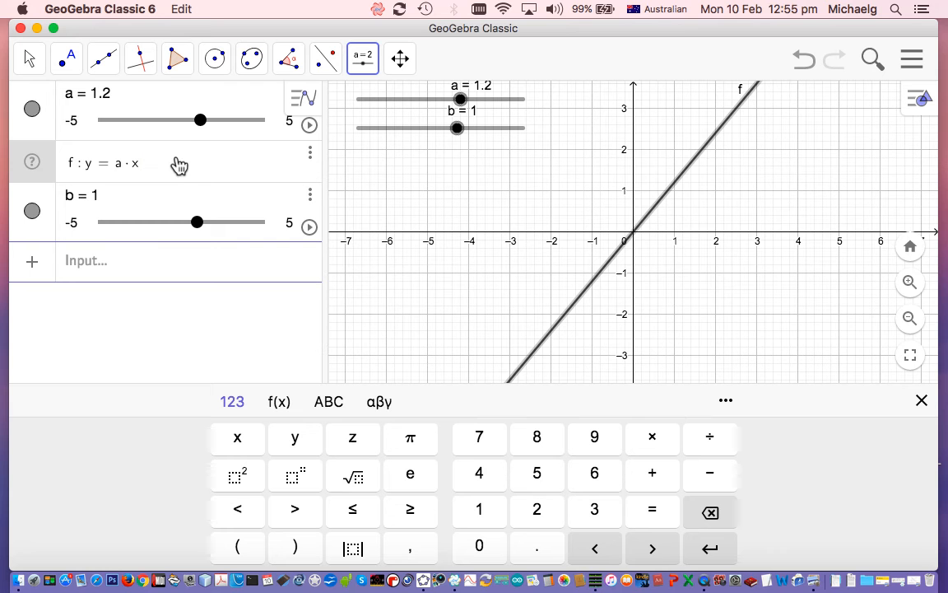
type("+ b")
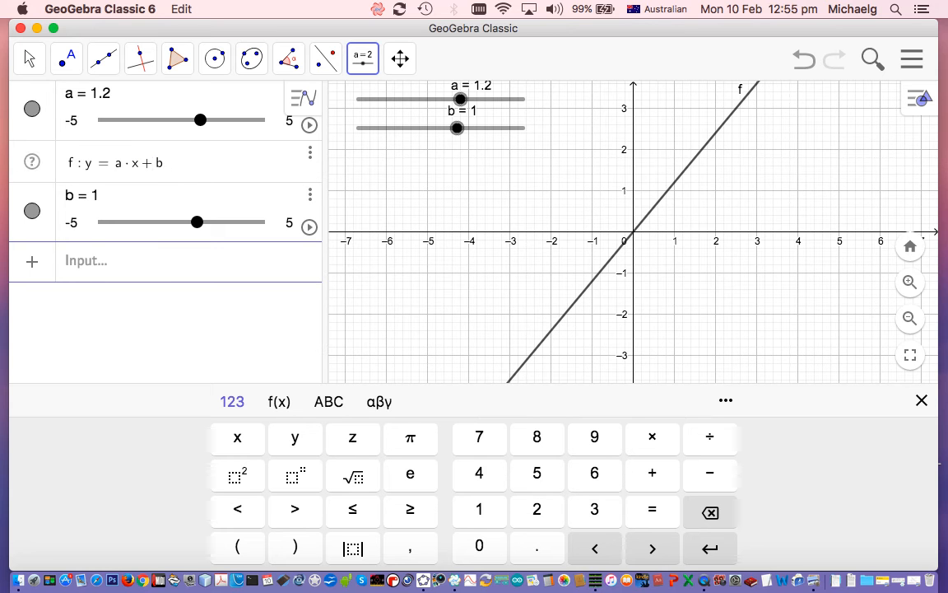
key("Return")
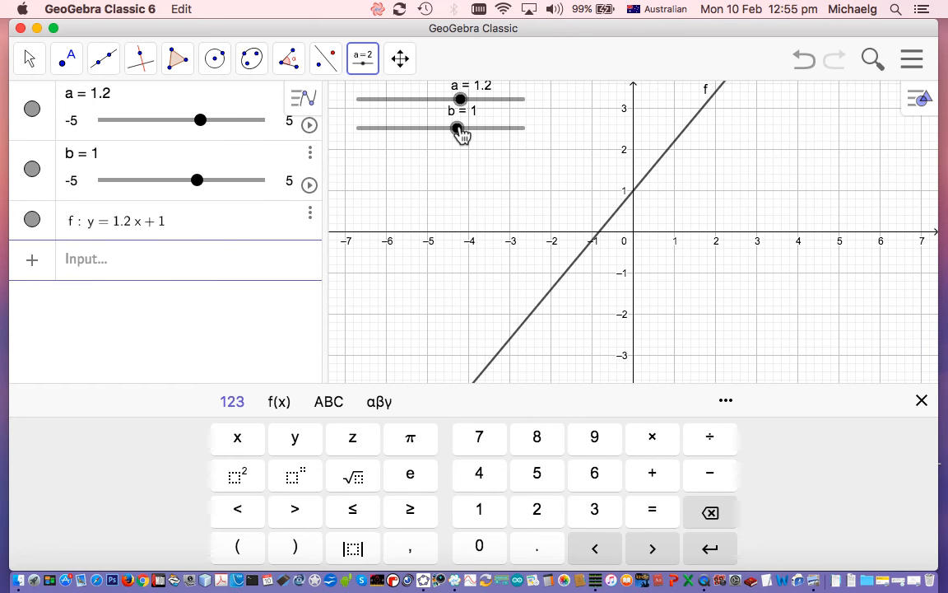
- Vary slider b to 0 and 1.6, and set slider a to 0.7 to shift and tilt the line
left_click_drag(457, 130, 441, 131)
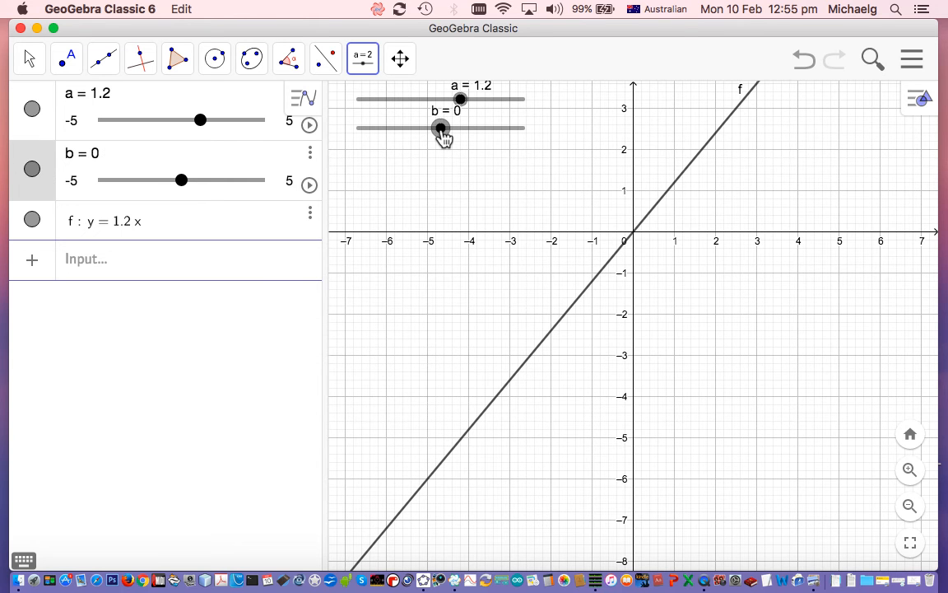
left_click_drag(441, 132, 468, 131)
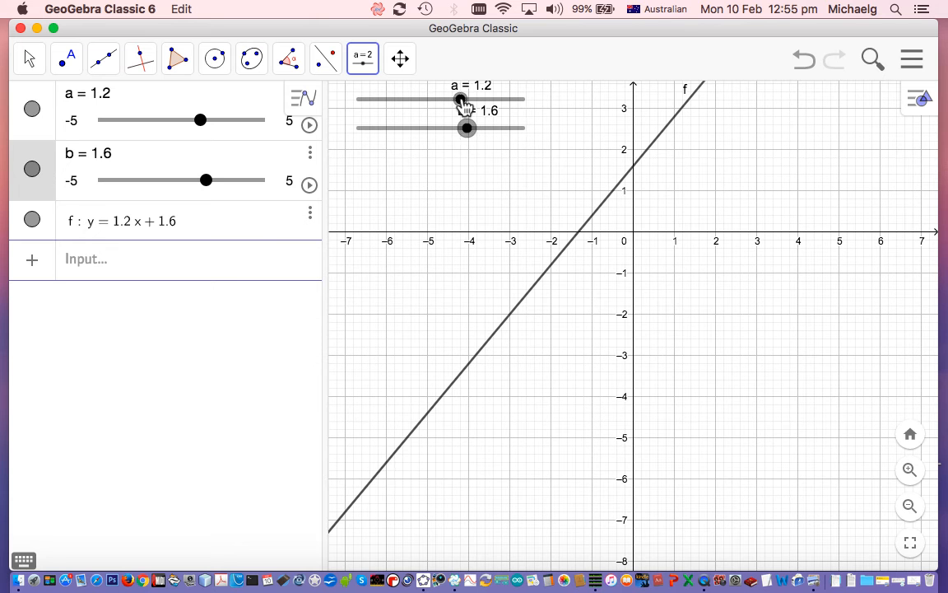
left_click_drag(461, 100, 452, 99)
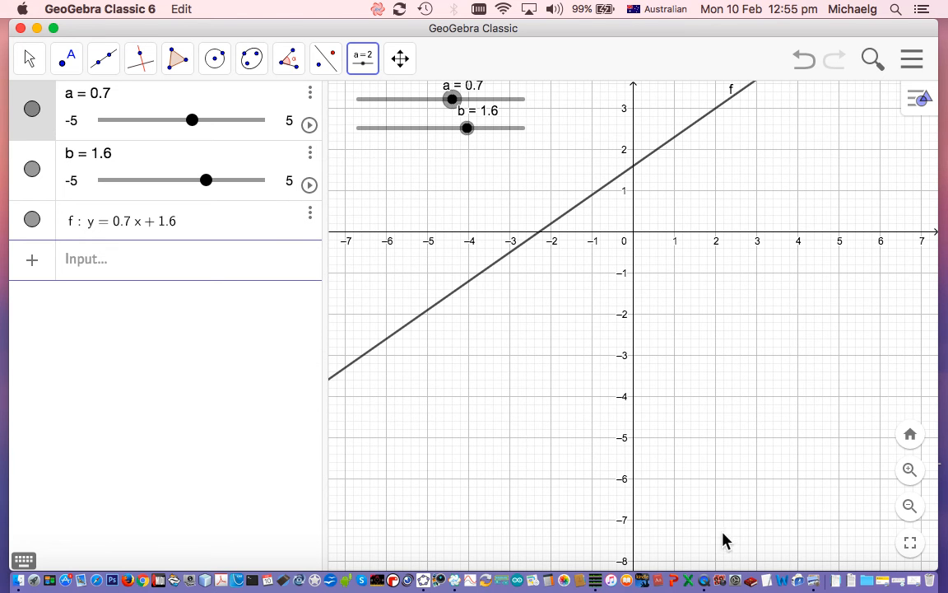
- View the tutorial graphs in Preview, return to GeoGebra and set slider a to -0.8 for a falling line
left_click(918, 541)
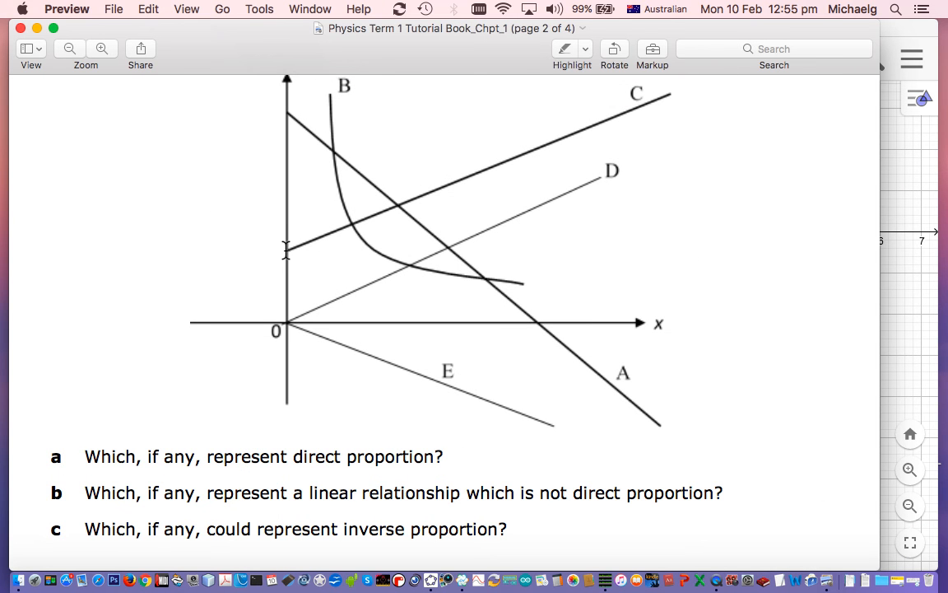
left_click(37, 28)
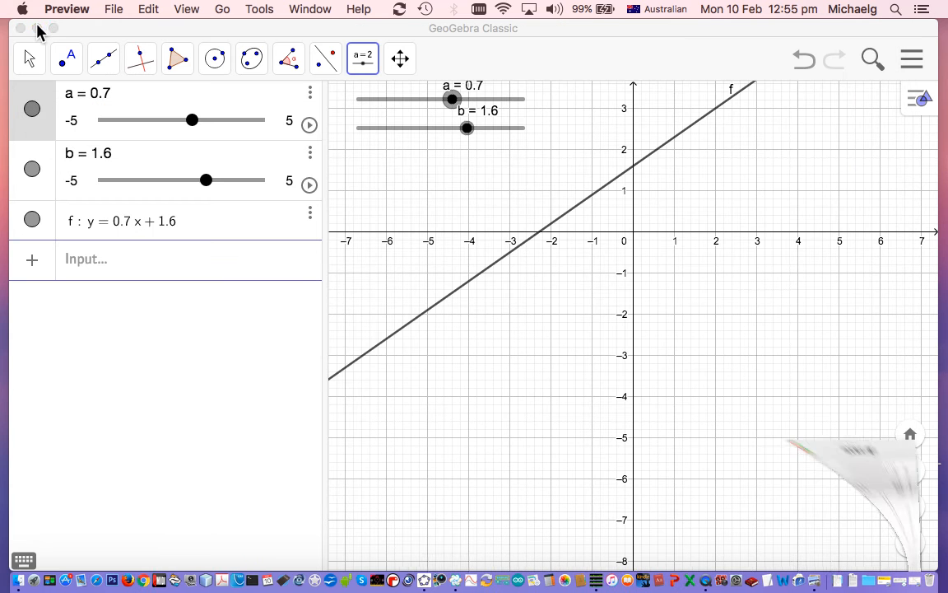
left_click(453, 100)
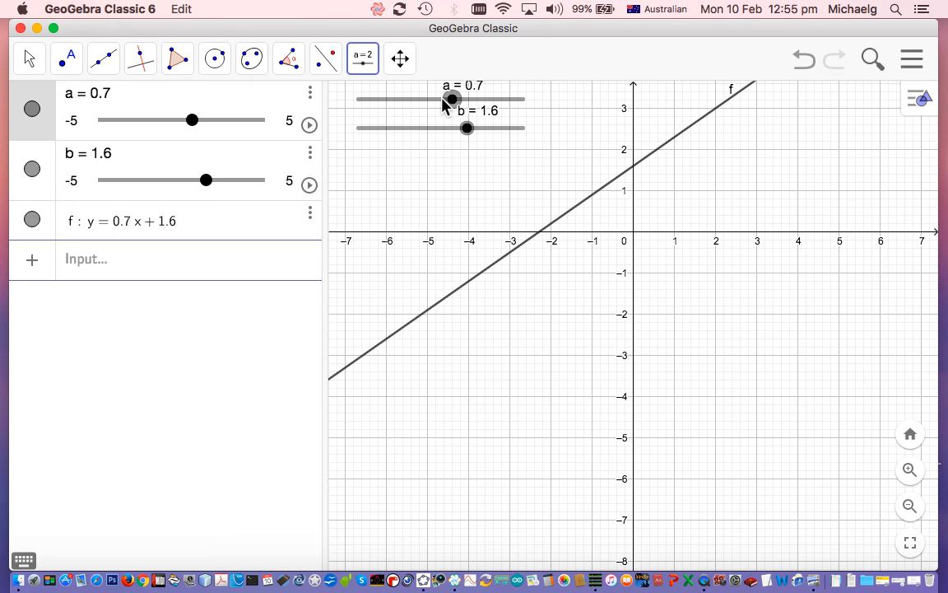
left_click_drag(451, 100, 427, 100)
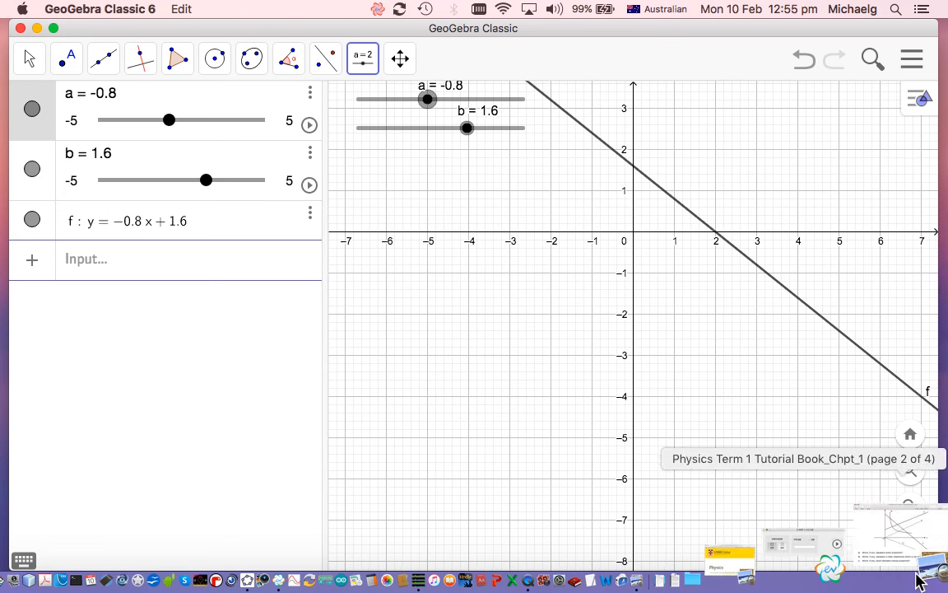
- Examine line A and the inverse proportion question on the tutorial page in Preview, and return to GeoGebra
left_click(857, 567)
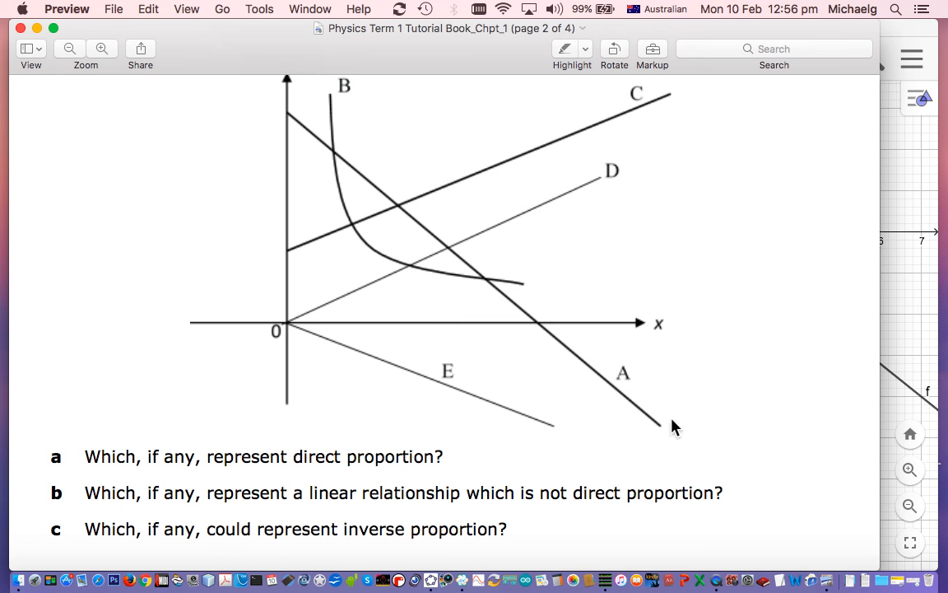
left_click(36, 28)
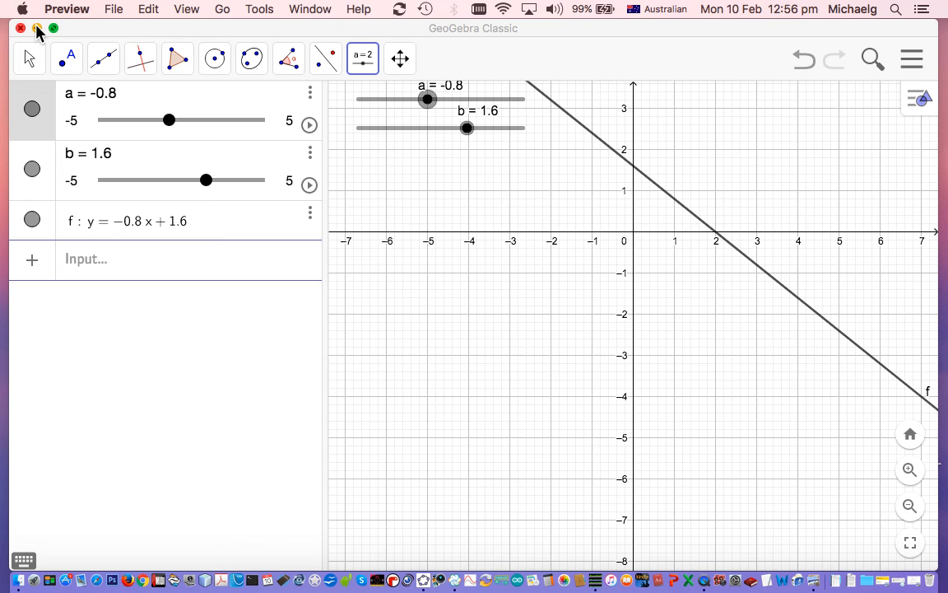
left_click(36, 28)
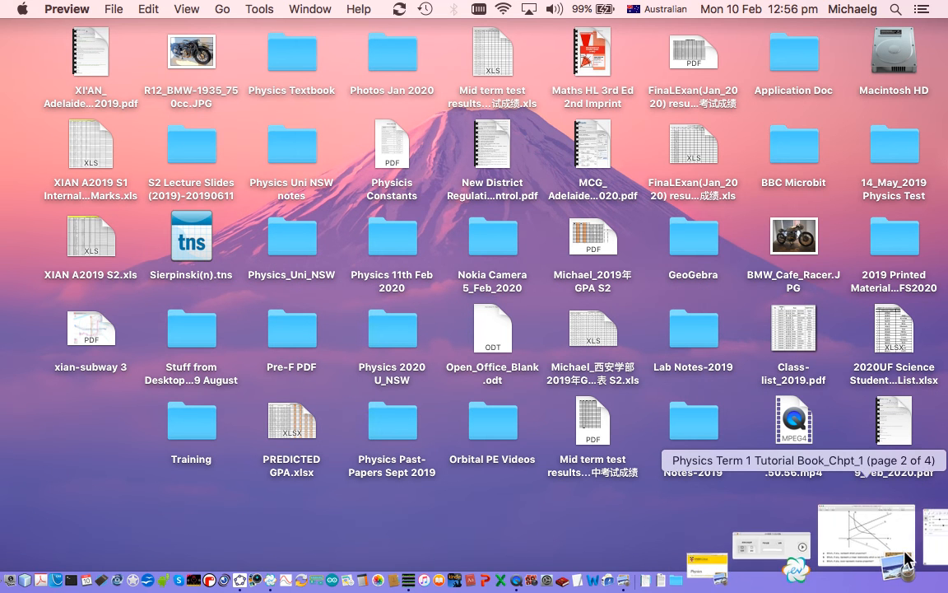
left_click(865, 547)
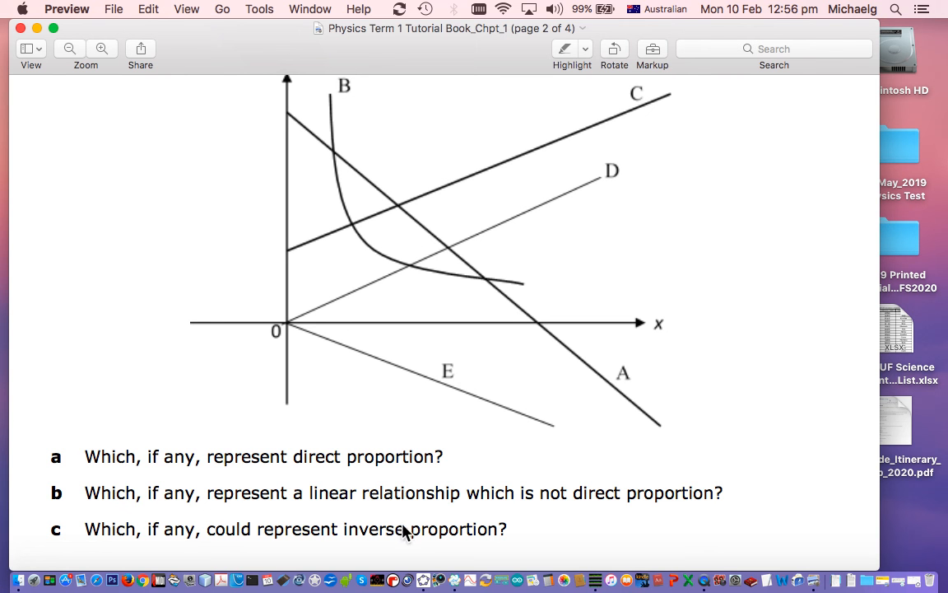
left_click(910, 568)
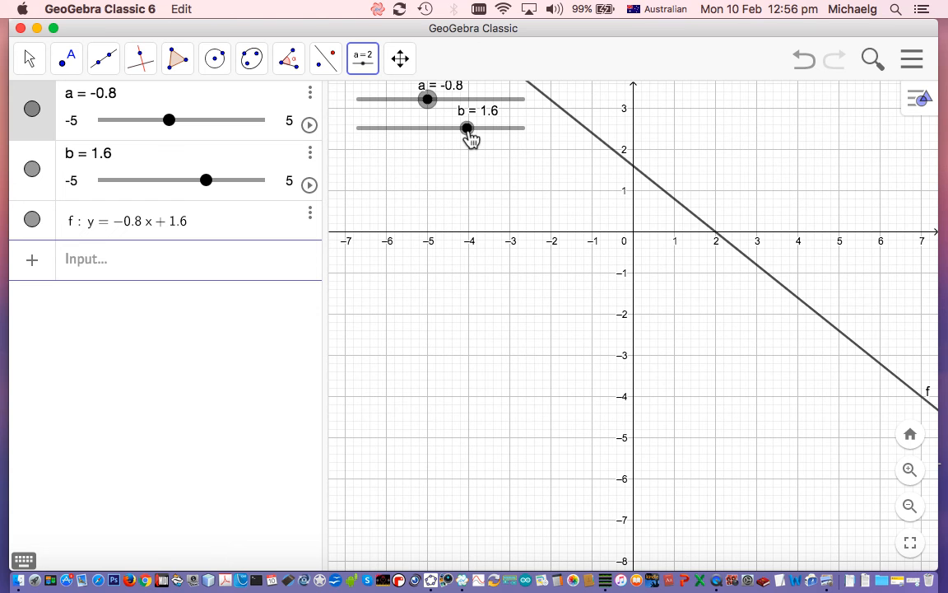
- Enter the inverse proportion equation y = a/x as a new graph
left_click(109, 261)
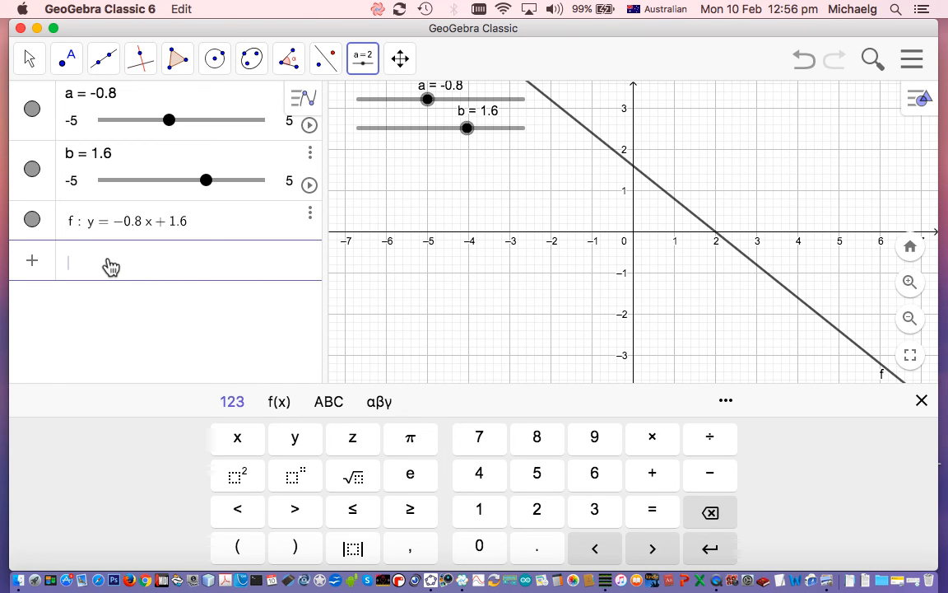
type("y")
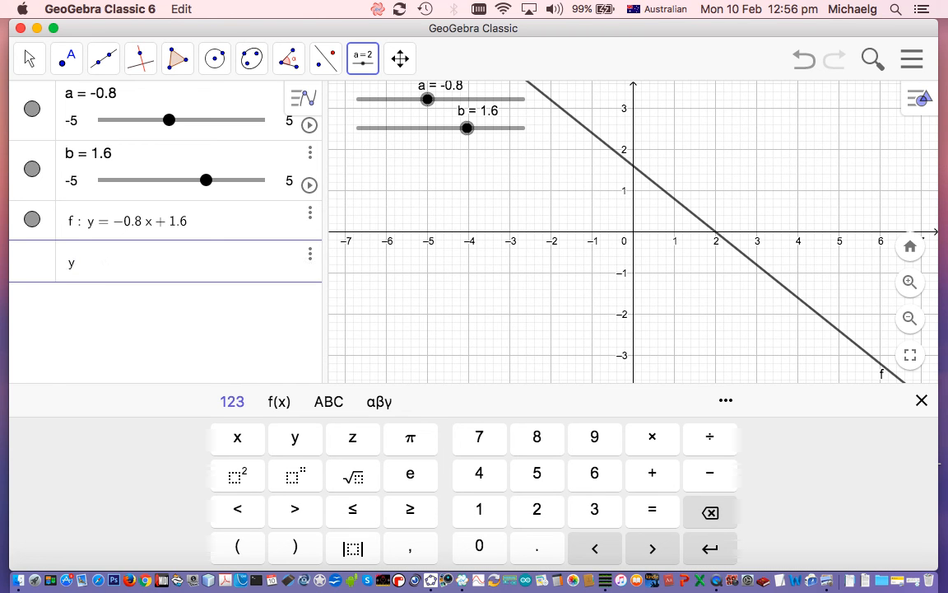
type(" =a*")
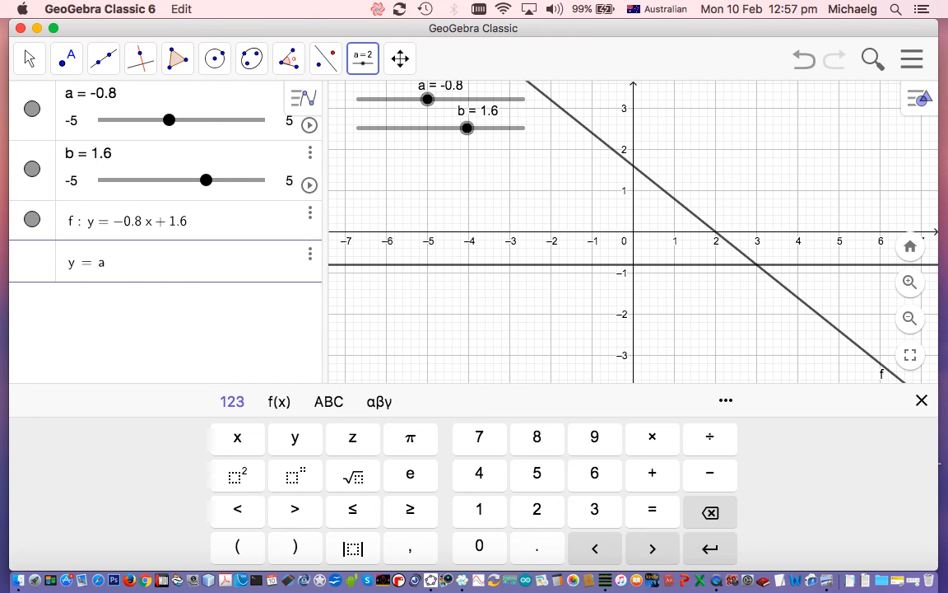
type("/")
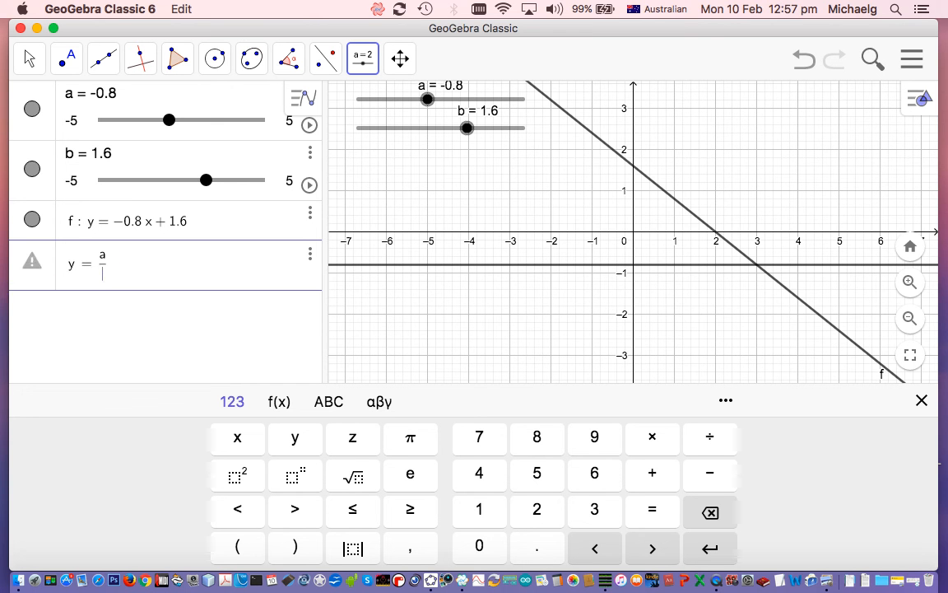
type("x")
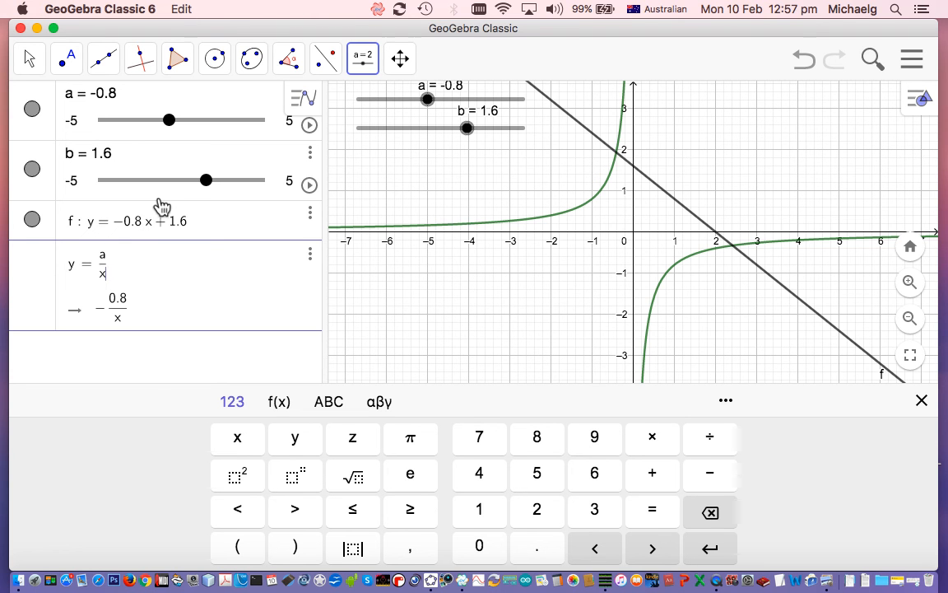
key("Return")
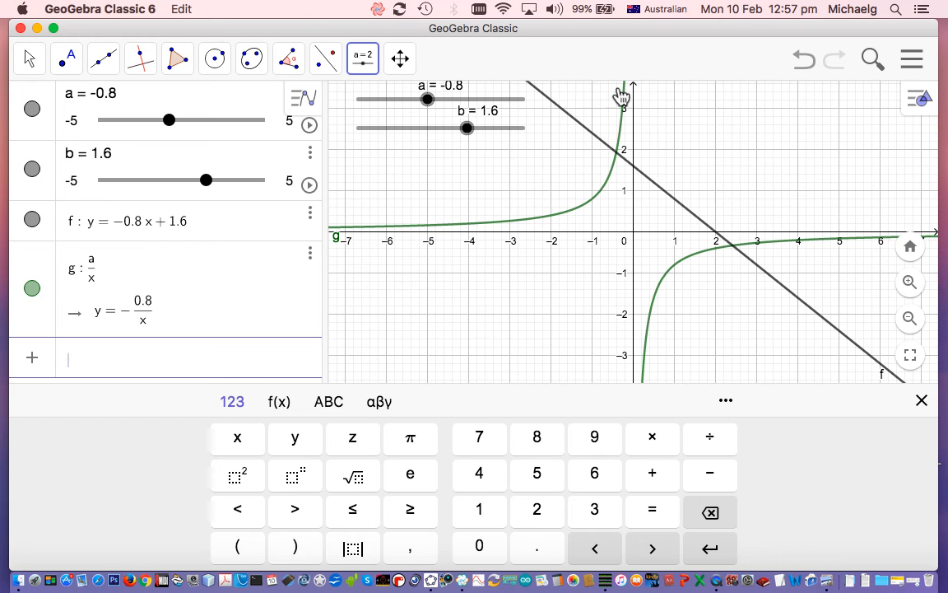
- Hide line f and set slider a to 2.8 for the a/x curve
left_click(33, 220)
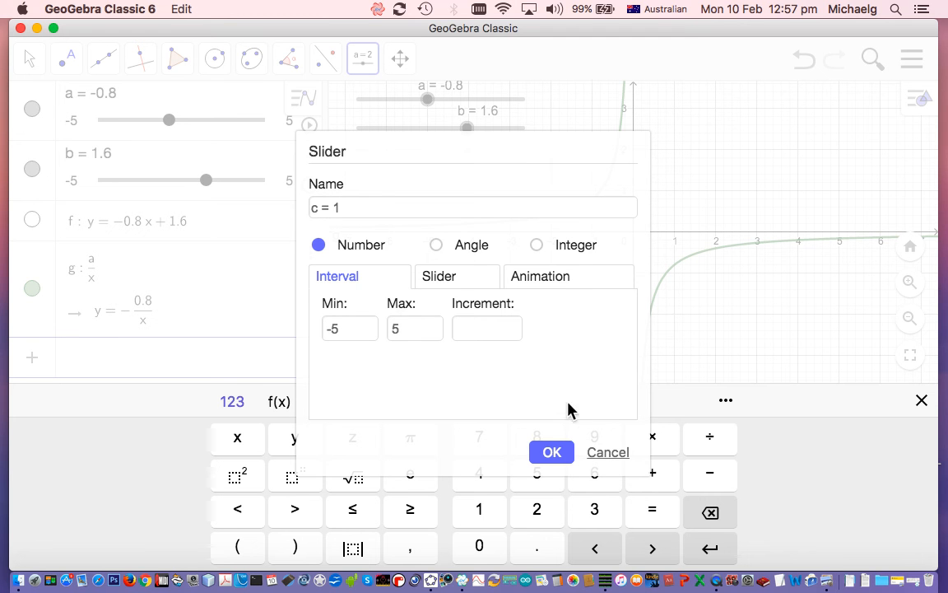
left_click(619, 454)
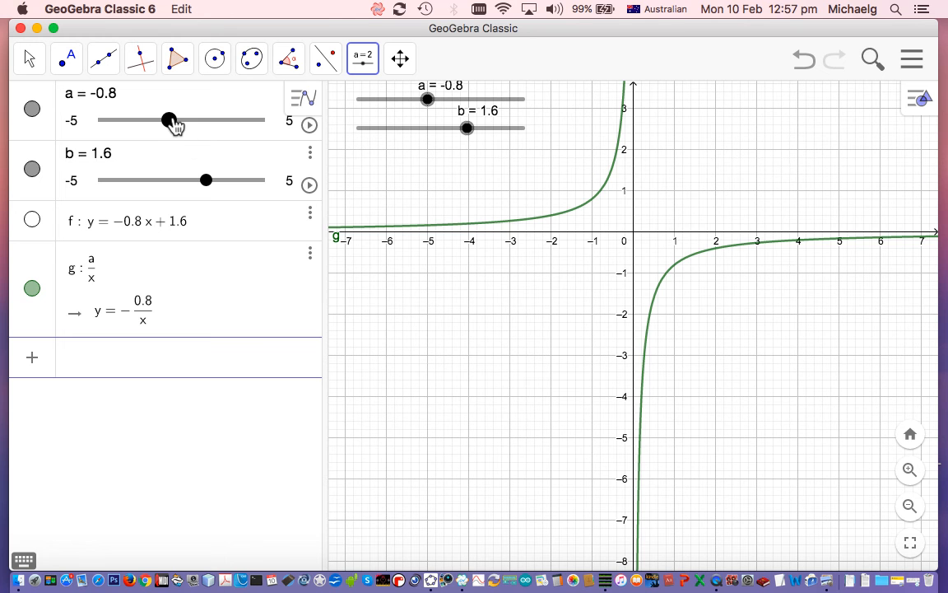
left_click(170, 121)
left_click_drag(171, 122, 229, 116)
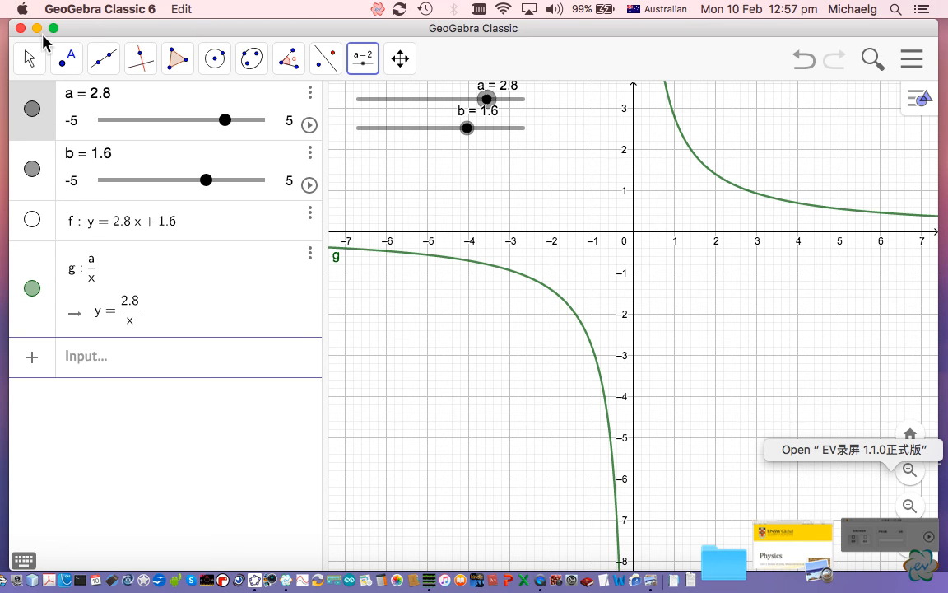
- Compare the curve with graph B in Preview, return to GeoGebra and set slider a to 3.2 and slider b to 0
left_click(36, 28)
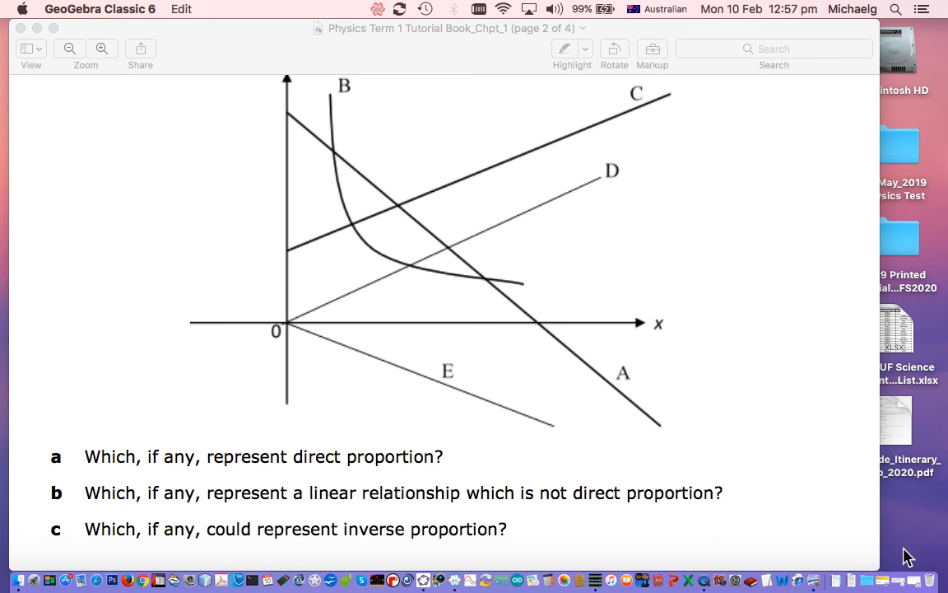
left_click(918, 568)
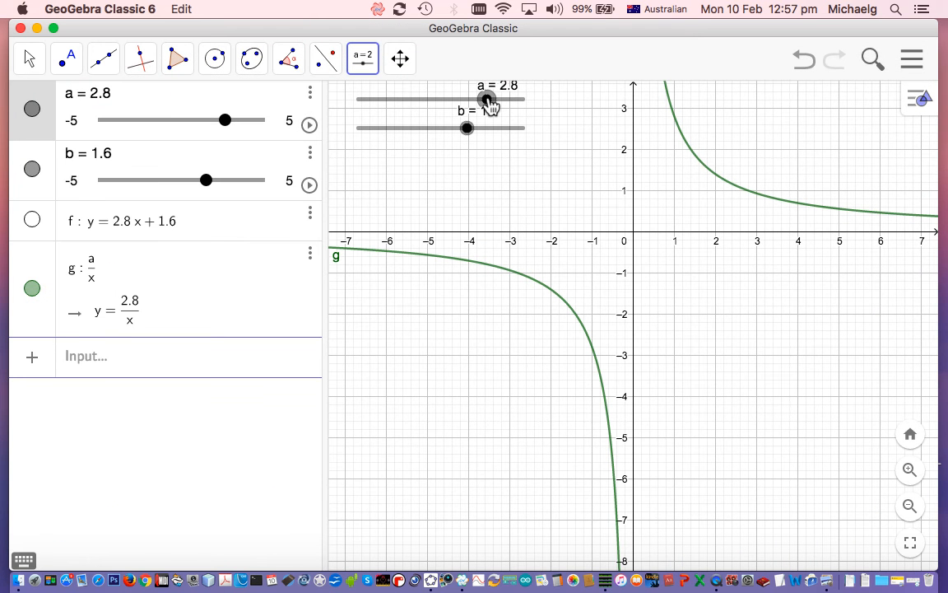
mouse_move(491, 102)
left_mouse_down()
mouse_move(485, 98)
mouse_move(494, 98)
left_mouse_up()
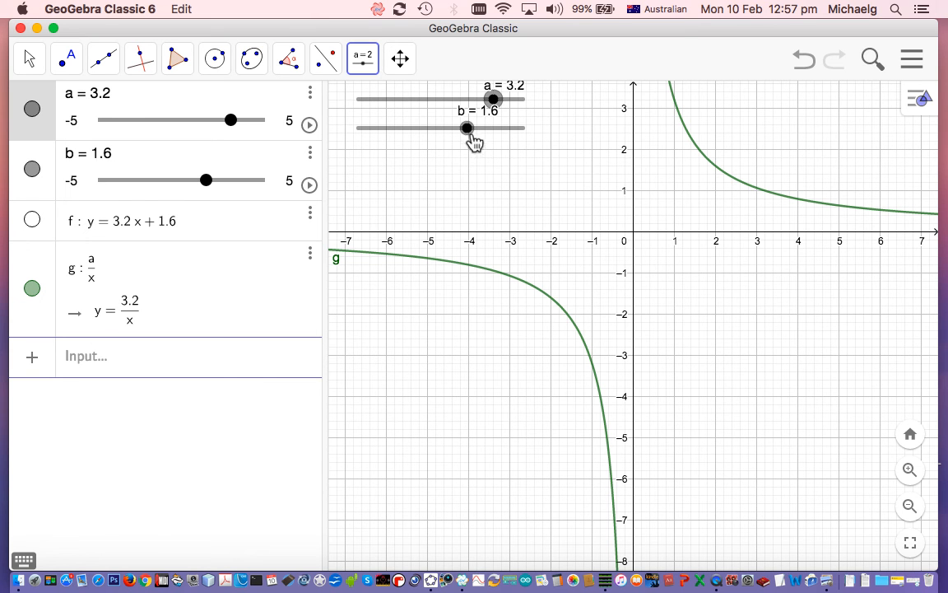
left_click_drag(467, 130, 441, 130)
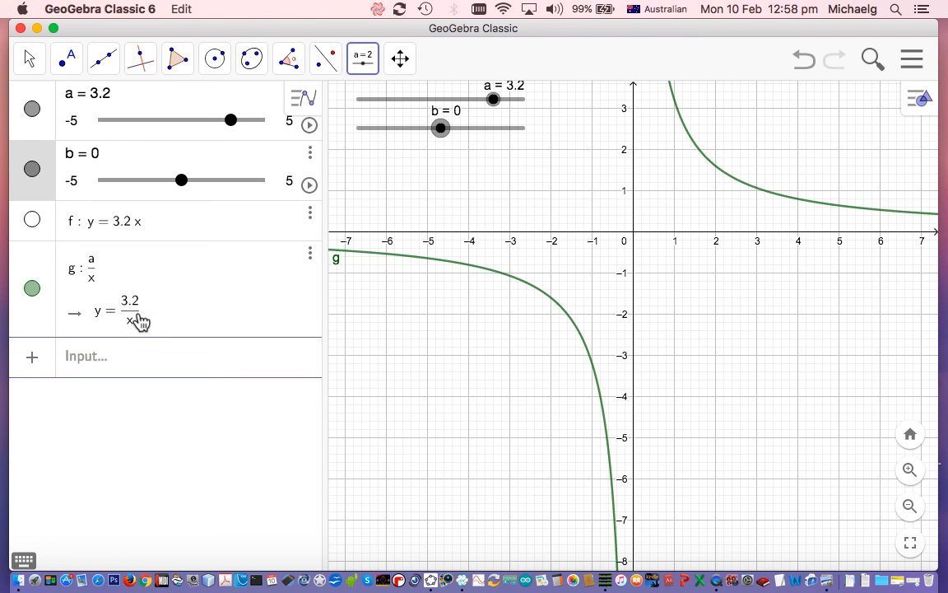
- Minimize GeoGebra, review the proportion questions on the Preview tutorial page, and minimize that window too
left_click(37, 29)
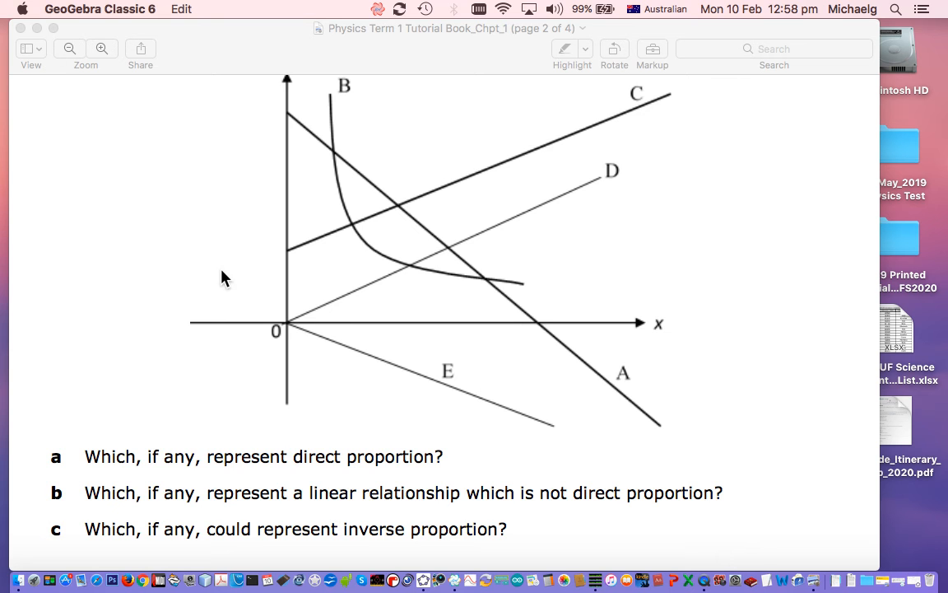
scroll(221, 271, "down", 5)
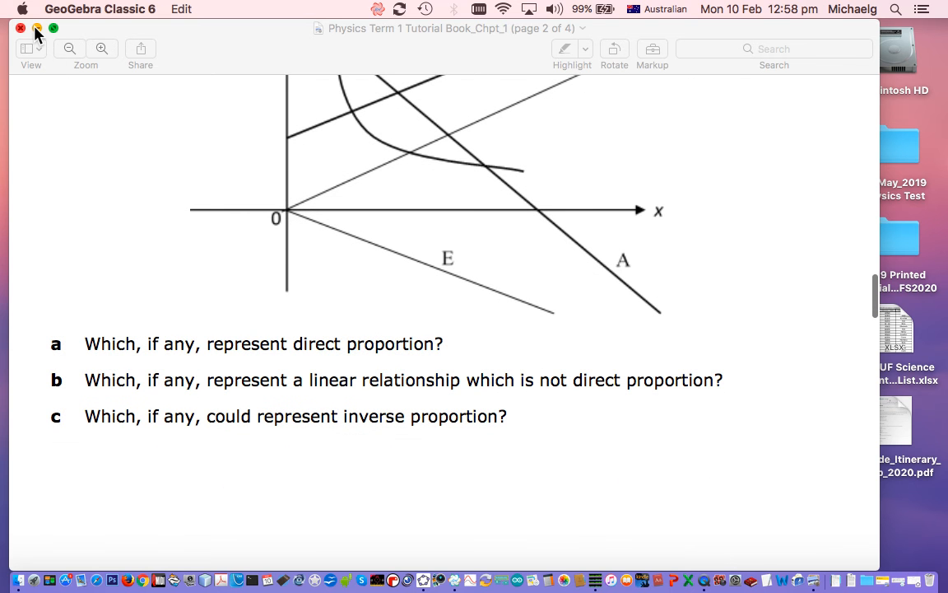
left_click(37, 28)
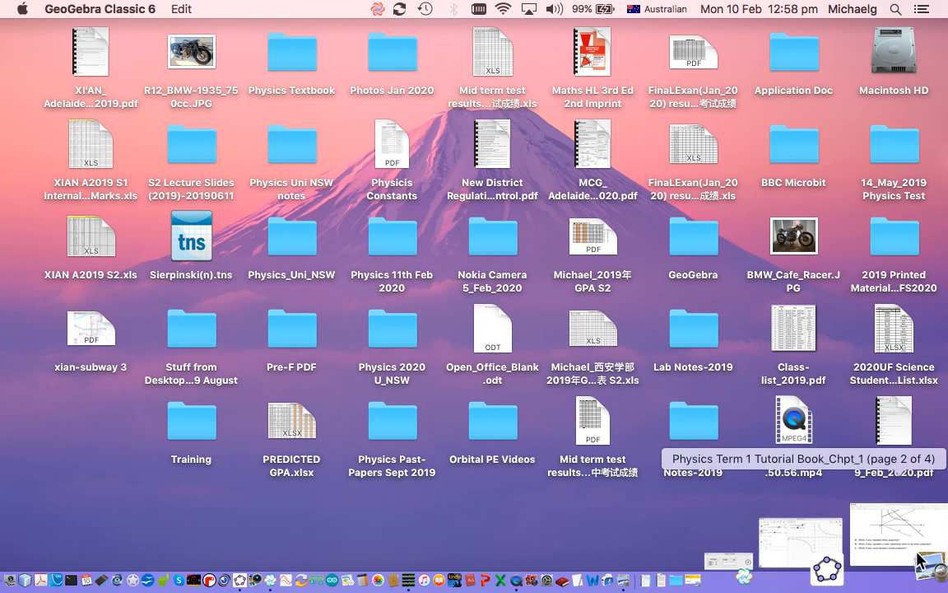
mouse_move(902, 546)
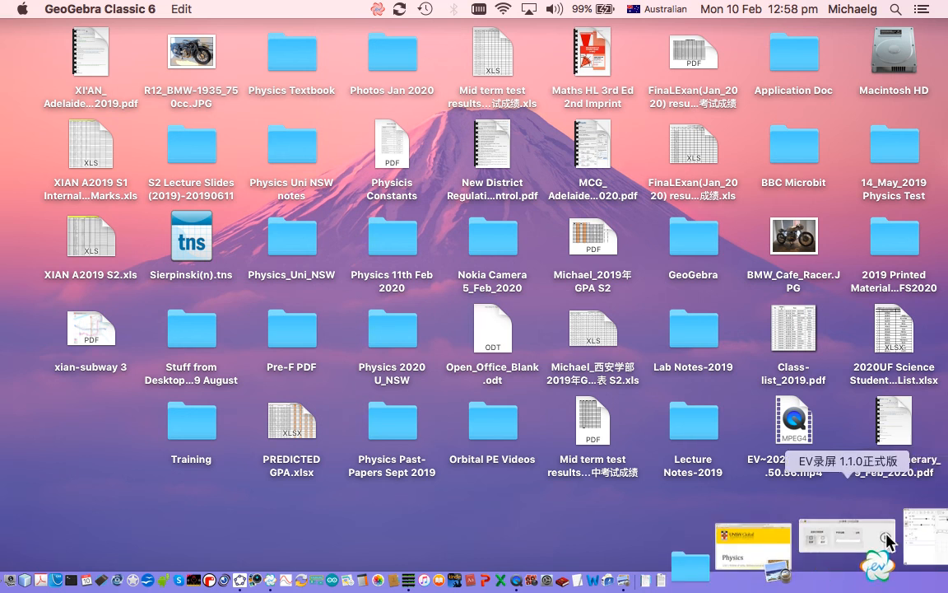